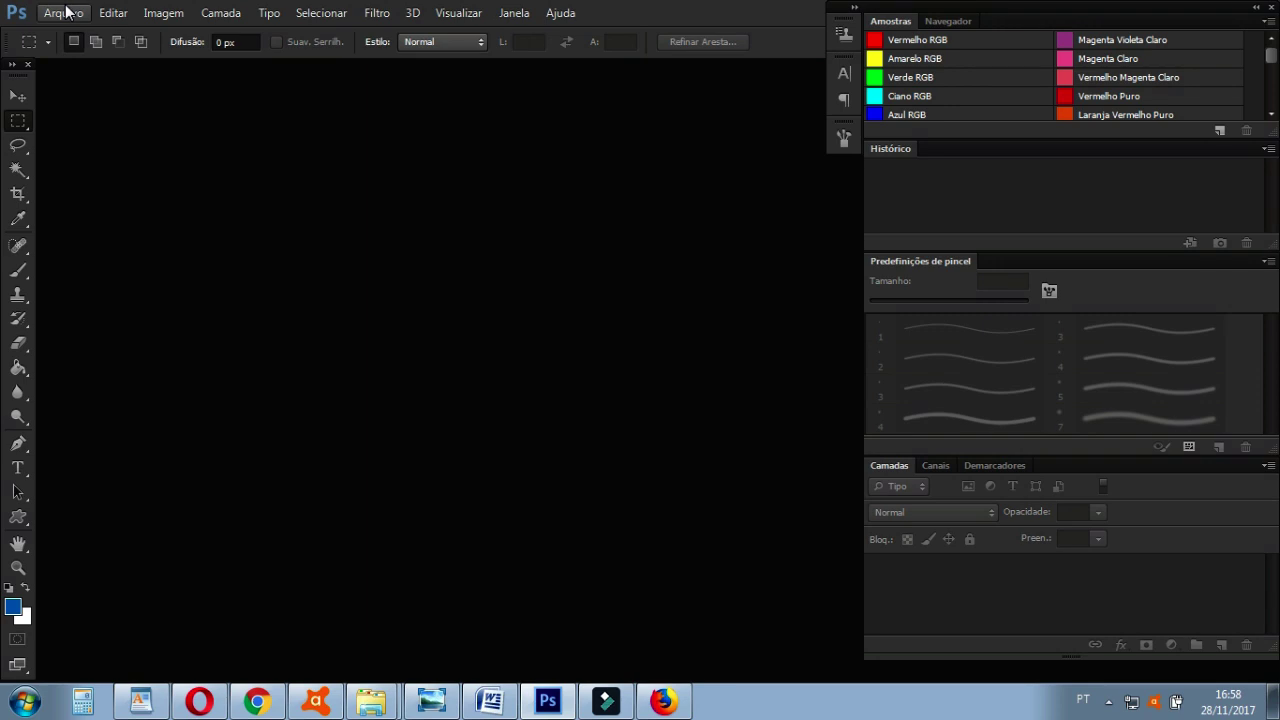
Open the jhk ladybug image from the 'como remover fundo das imagens' folder.
click(66, 12)
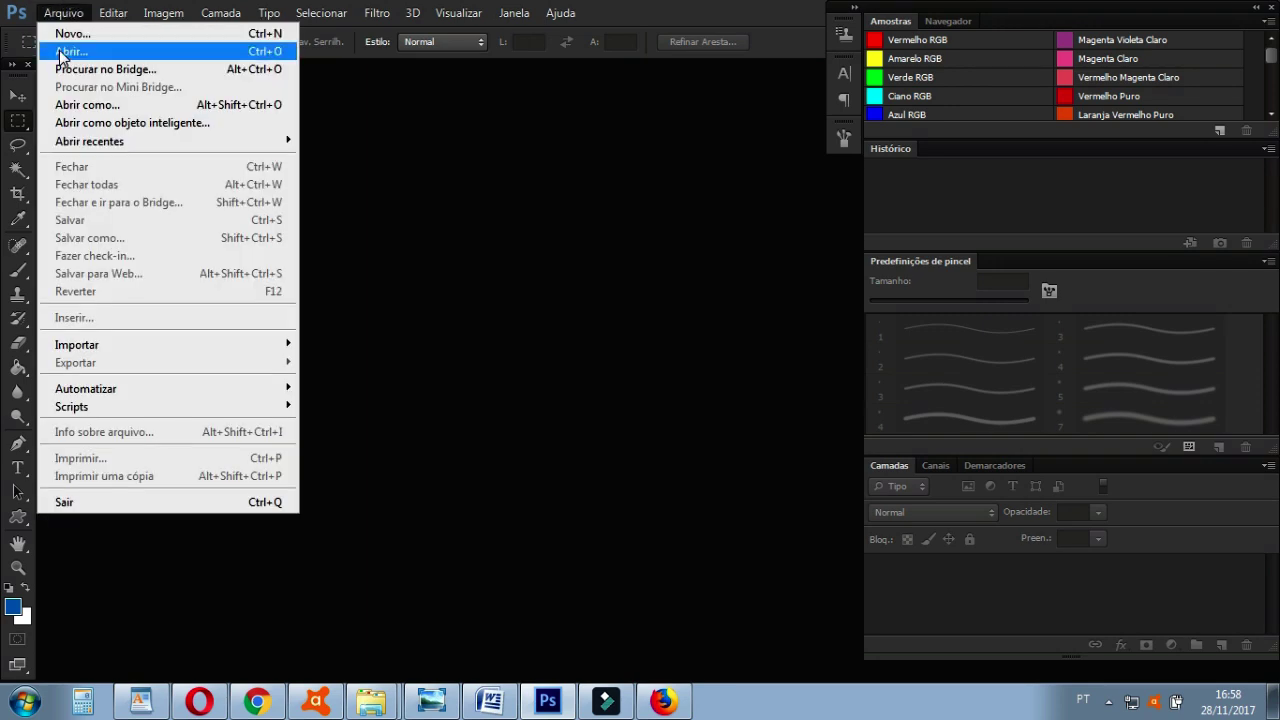
click(60, 52)
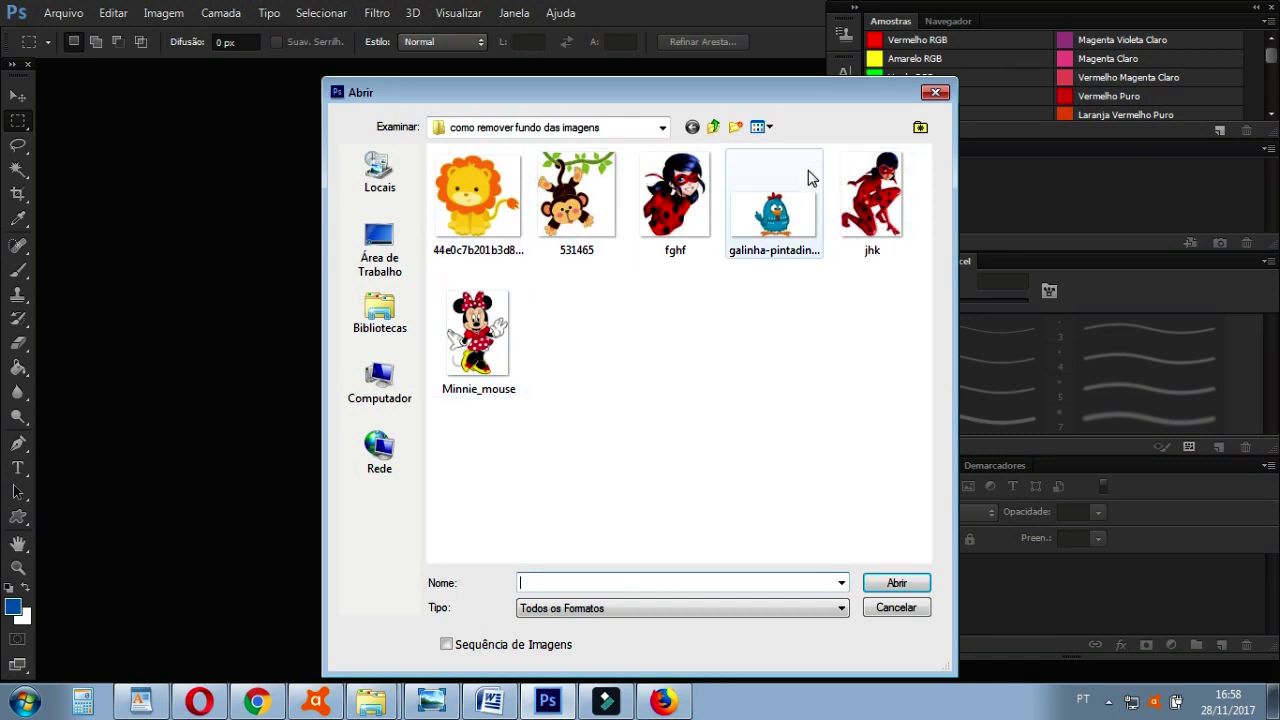
click(878, 182)
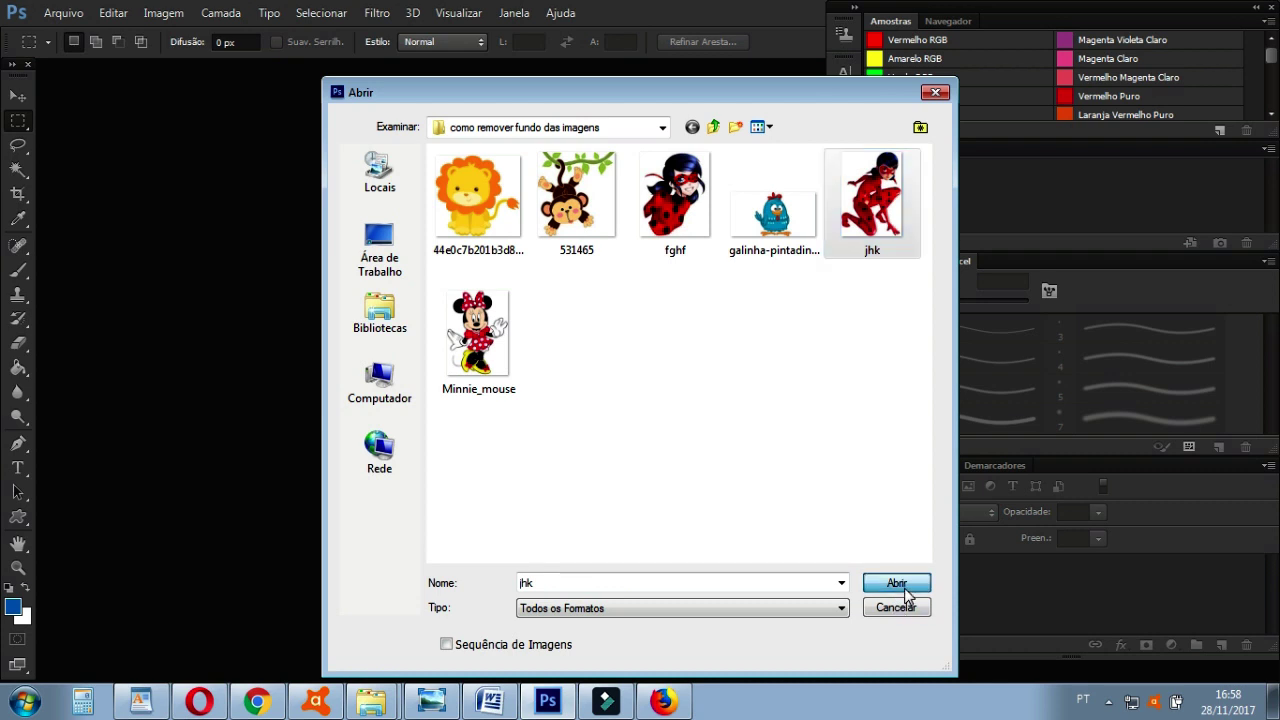
click(897, 584)
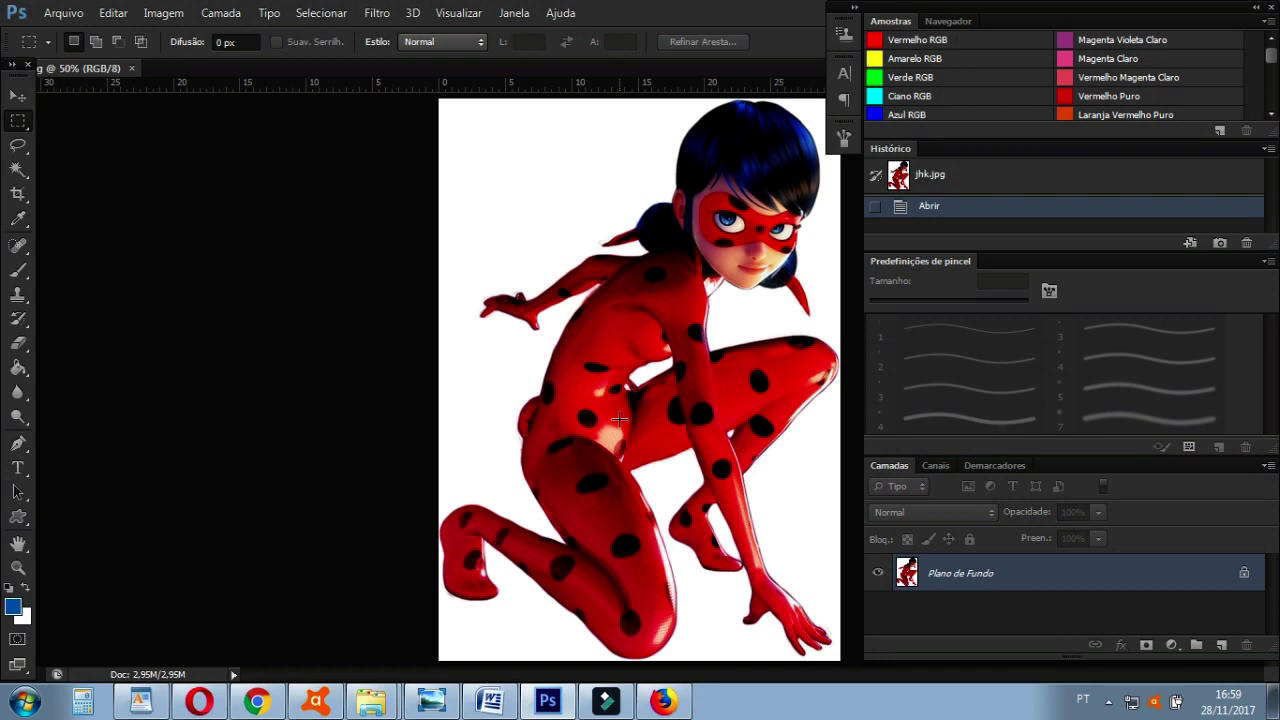
Duplicate the background into Camada 1 and delete the original Plano de Fundo layer.
key(v)
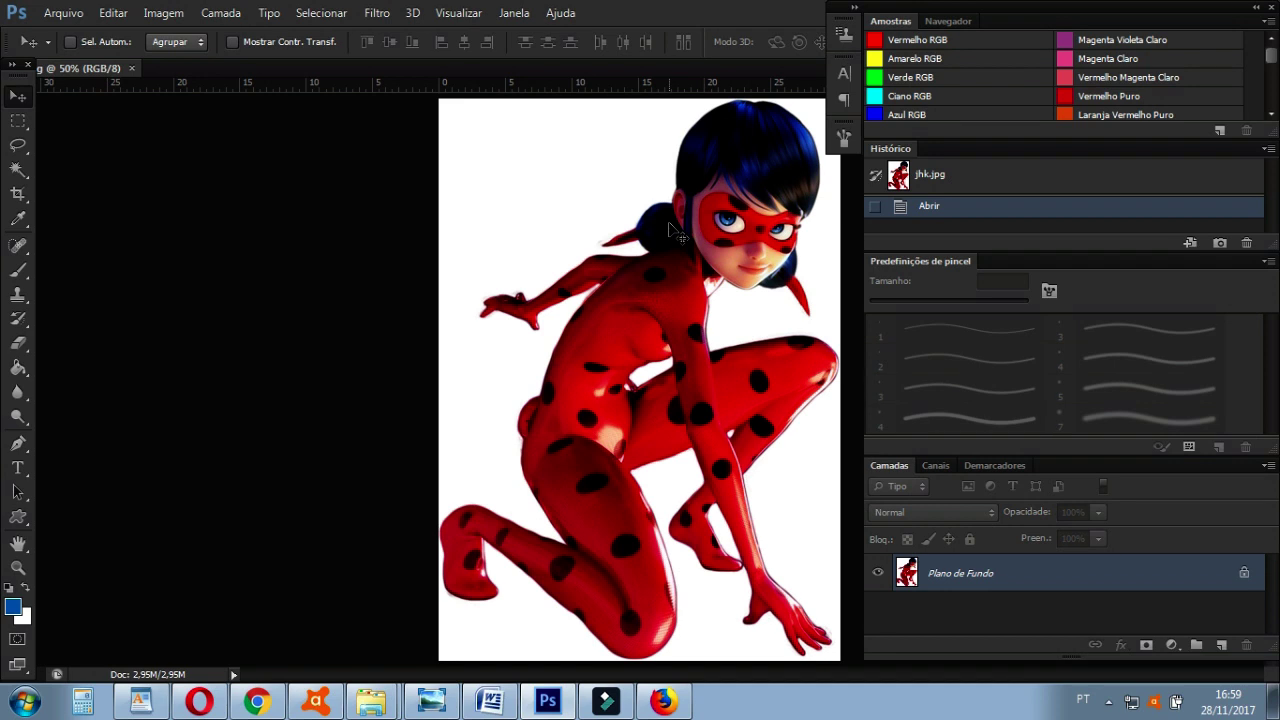
key(ctrl+j)
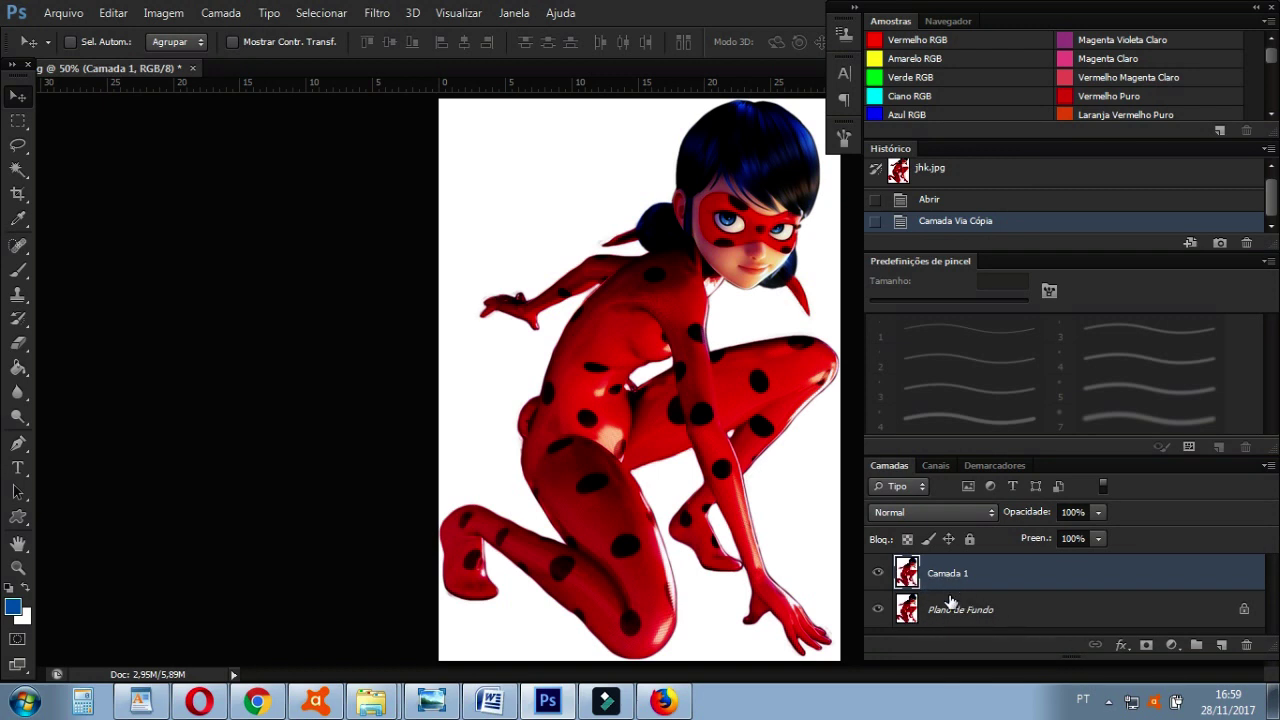
right_click(949, 600)
click(1000, 449)
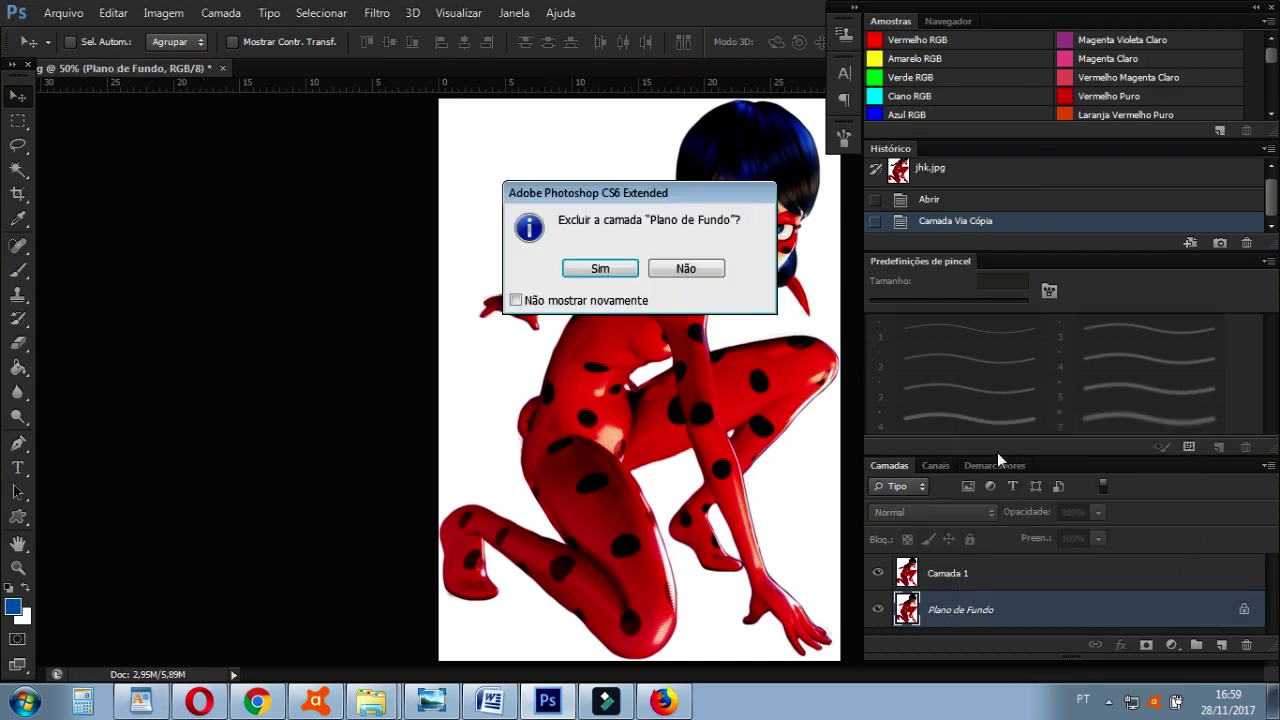
click(608, 272)
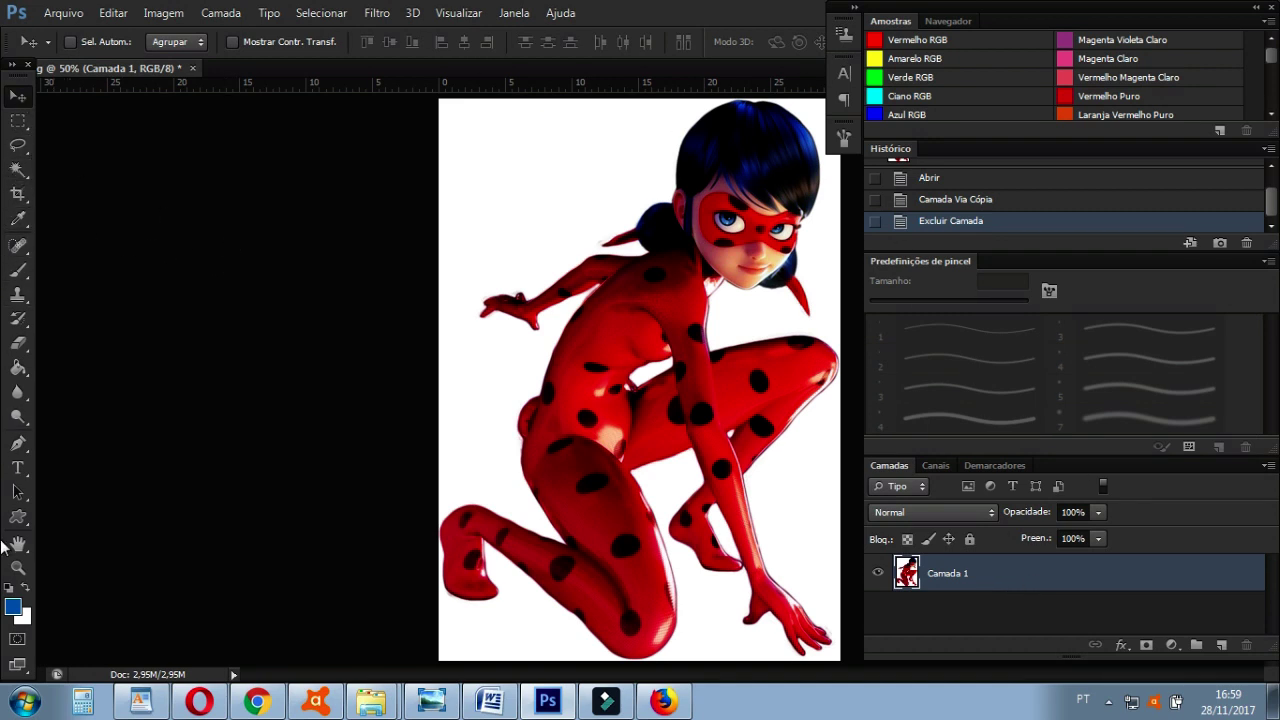
Select the white background around the ladybug with the Magic Wand and delete it.
click(15, 170)
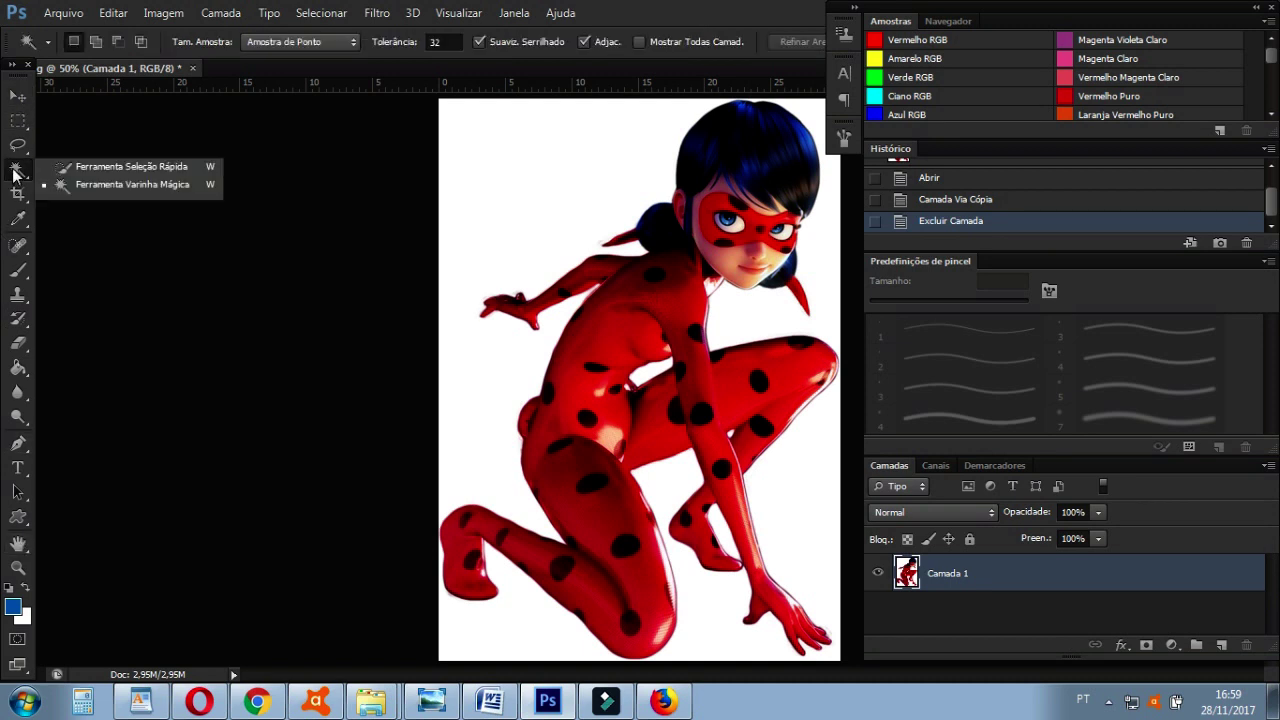
click(132, 184)
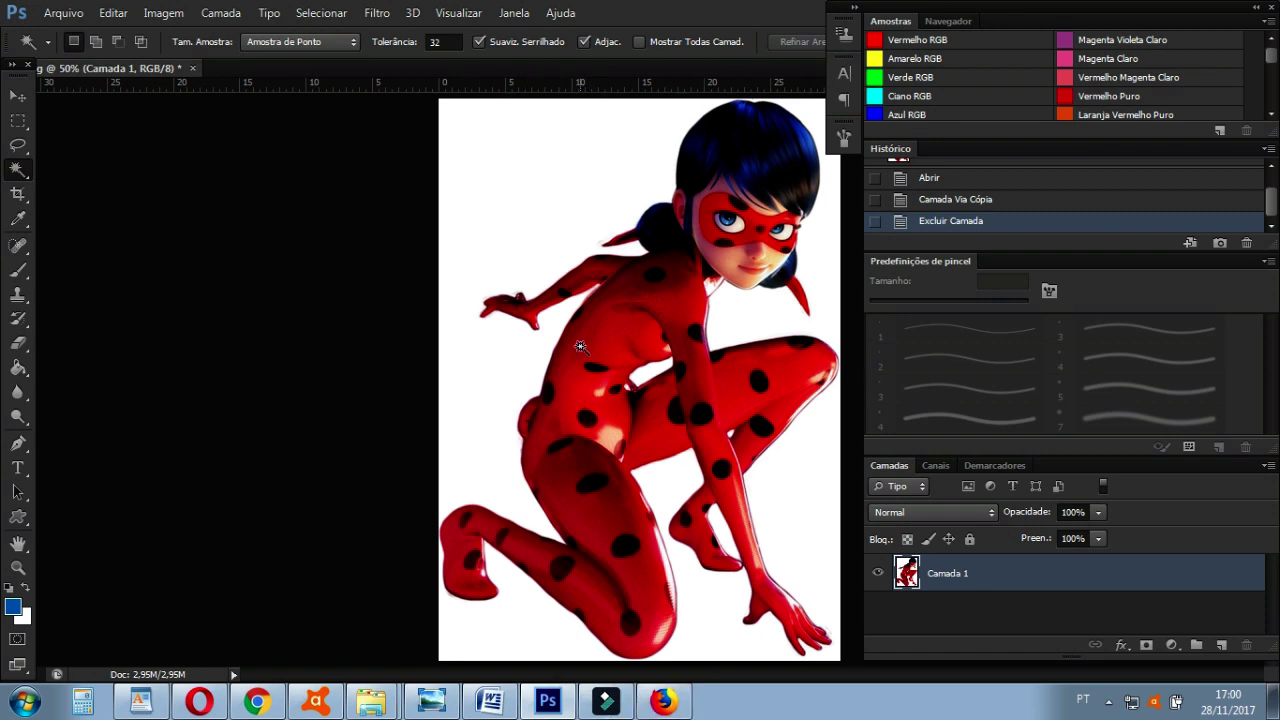
click(546, 199)
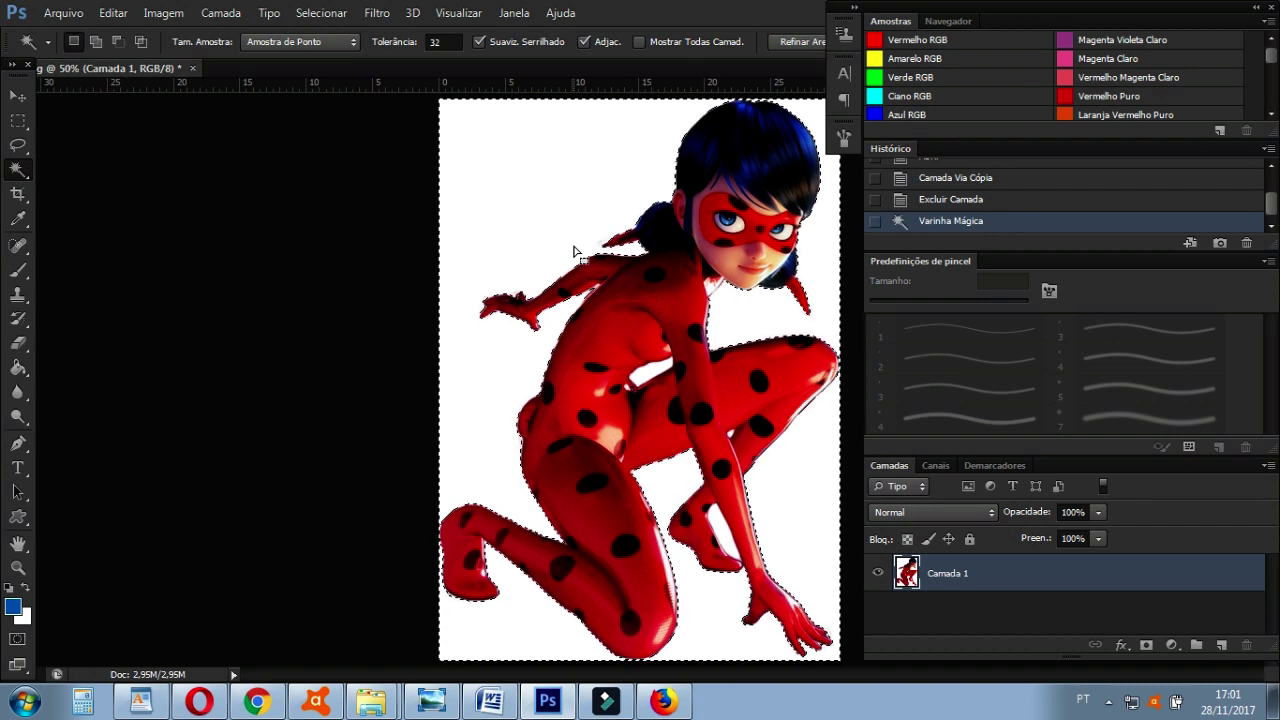
key(Delete)
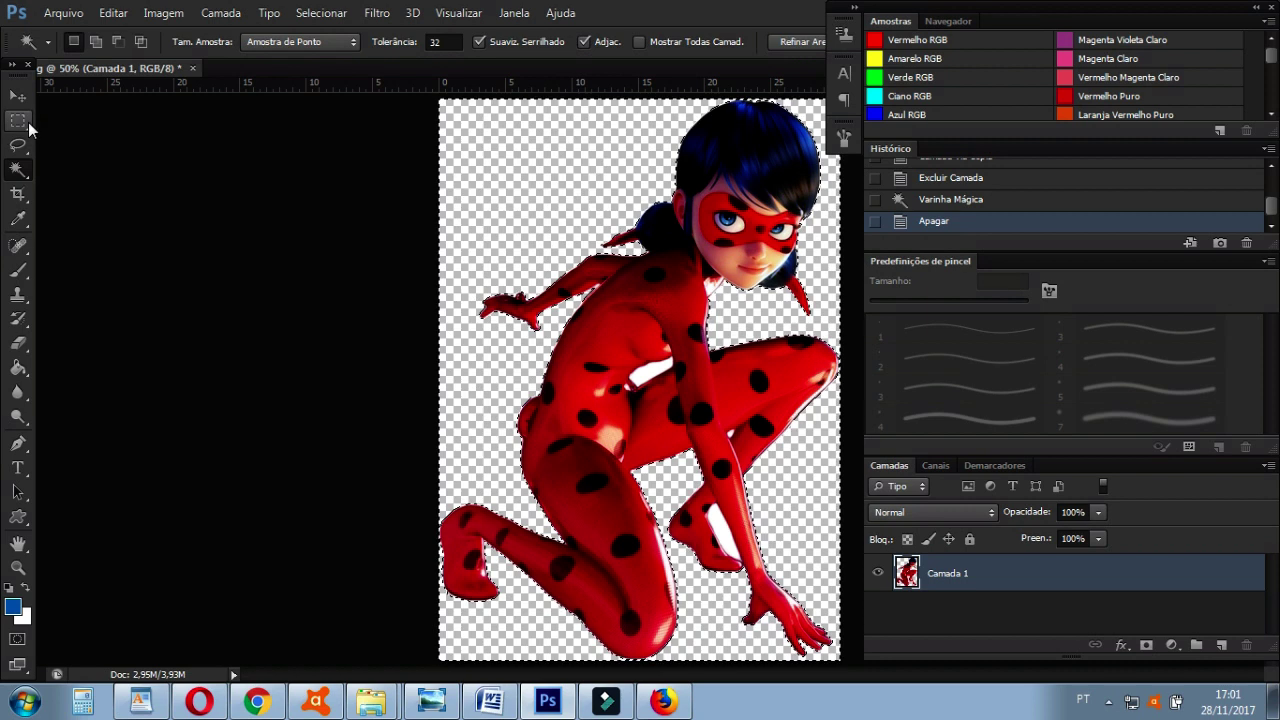
click(22, 121)
Erase the white patches between torso and leg and beside the lower leg, then deselect.
click(558, 196)
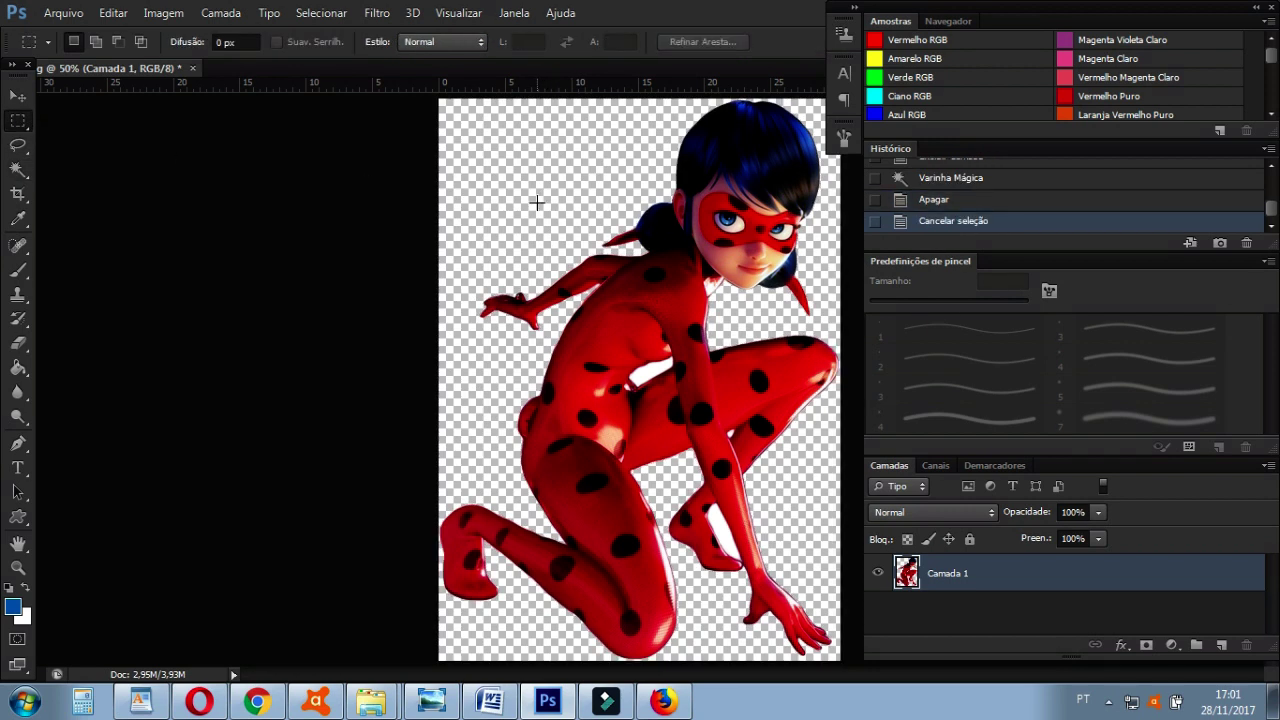
click(18, 170)
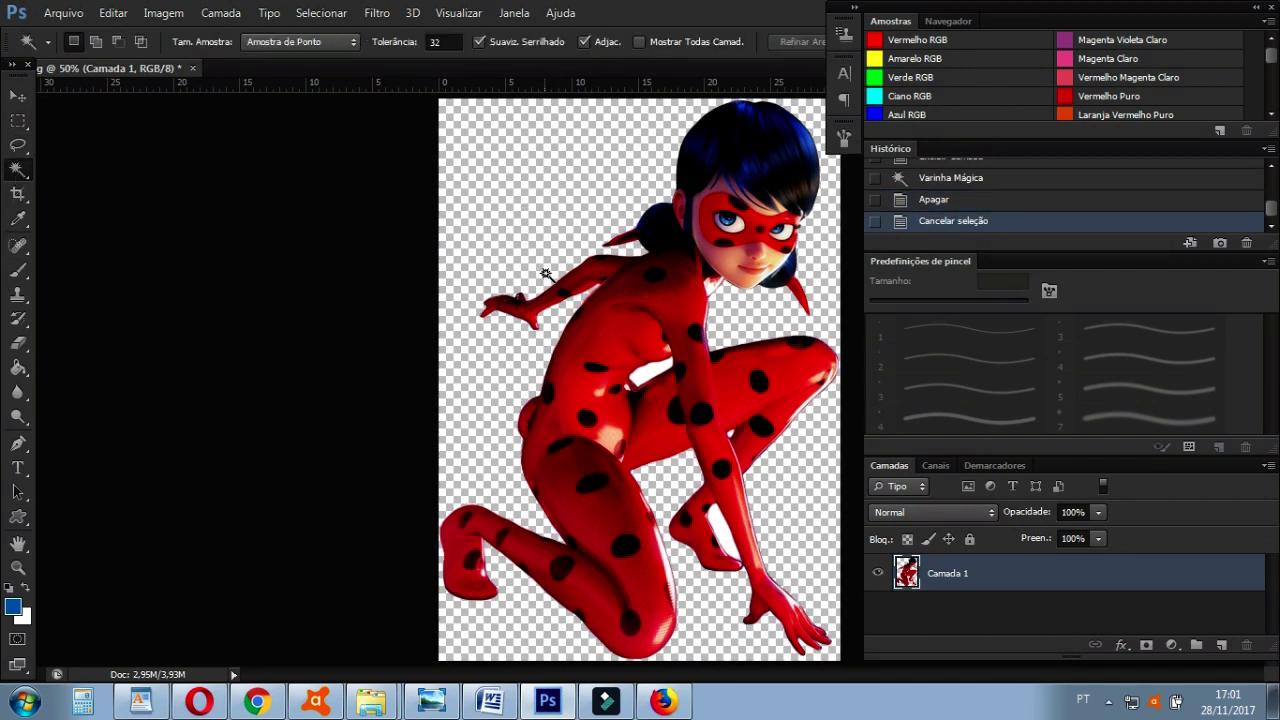
click(645, 373)
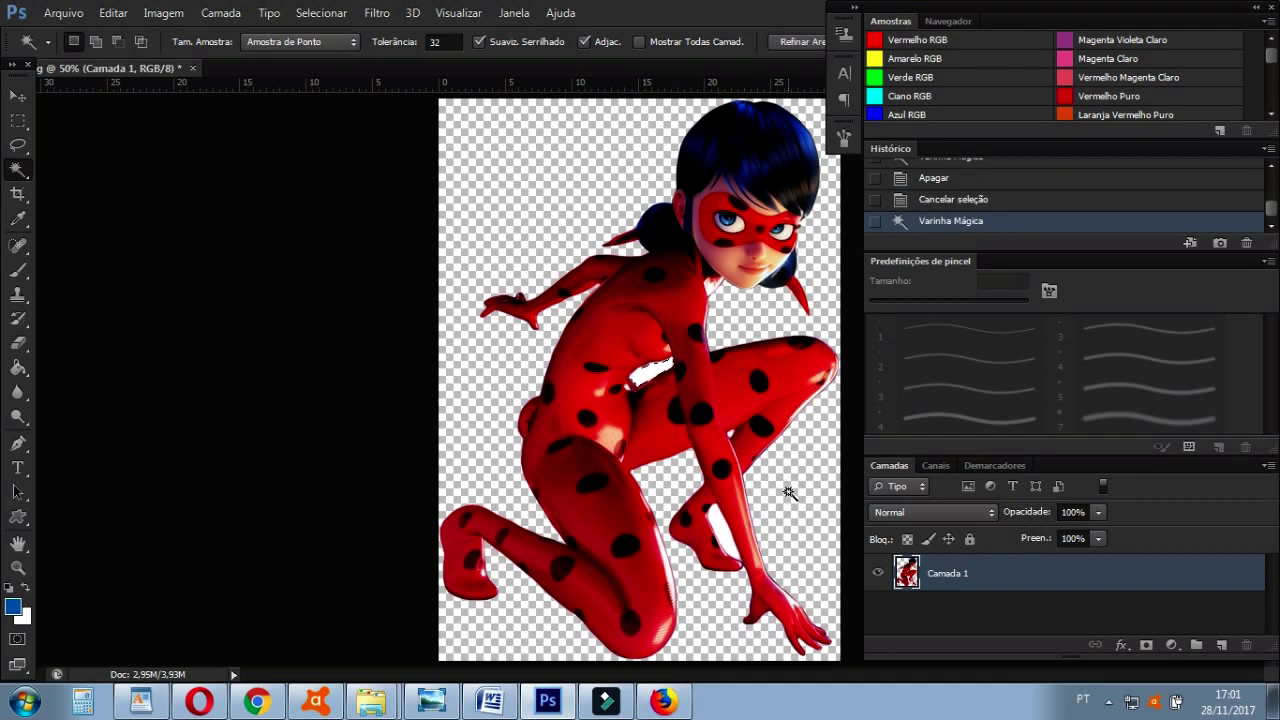
key(Delete)
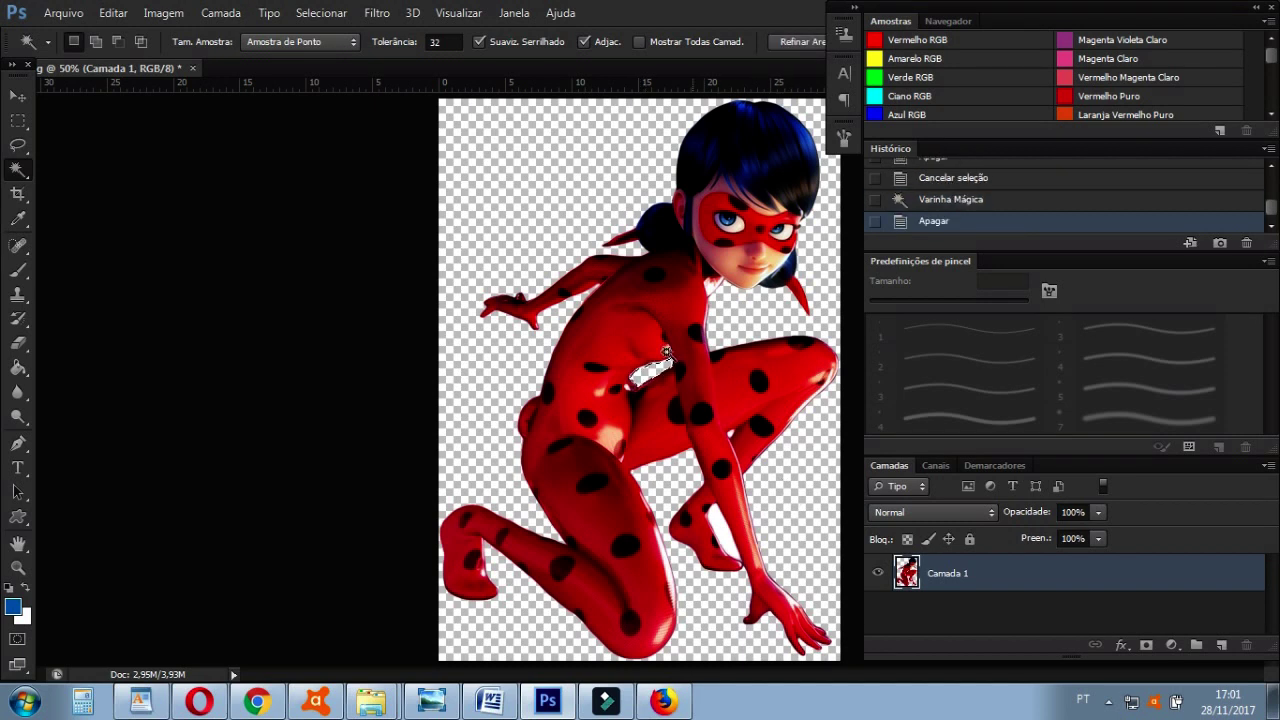
click(731, 544)
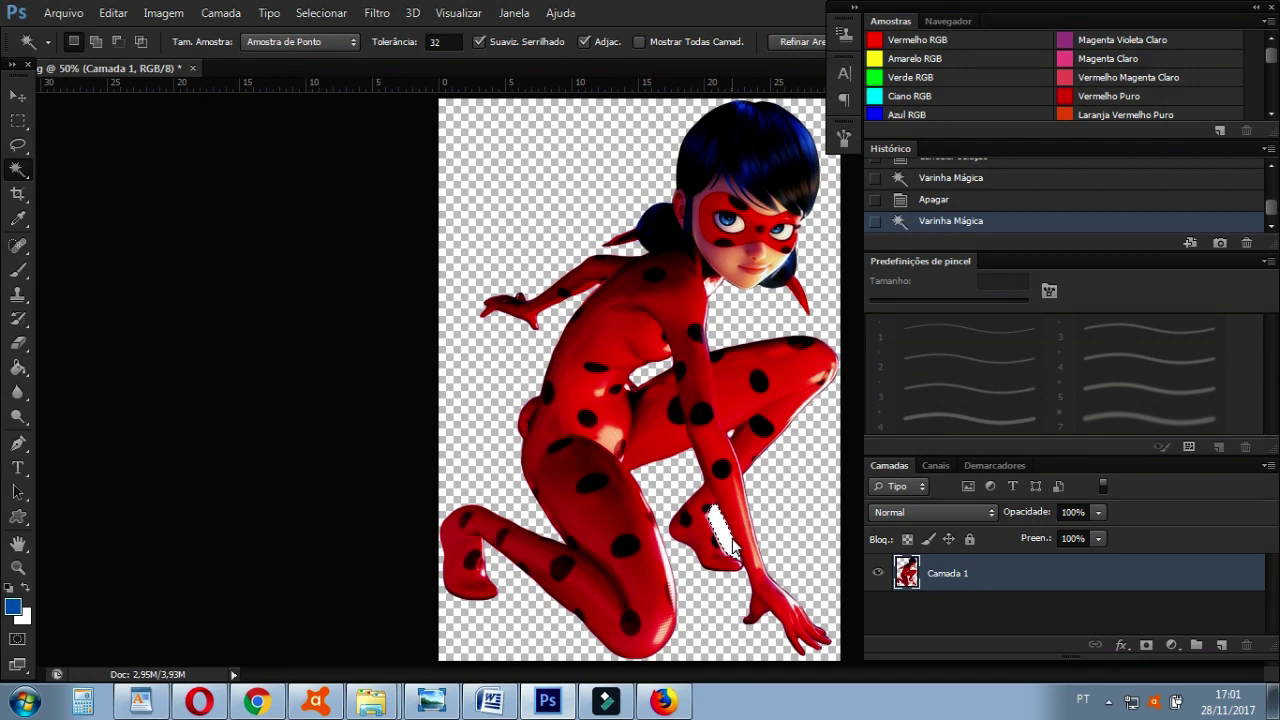
key(Delete)
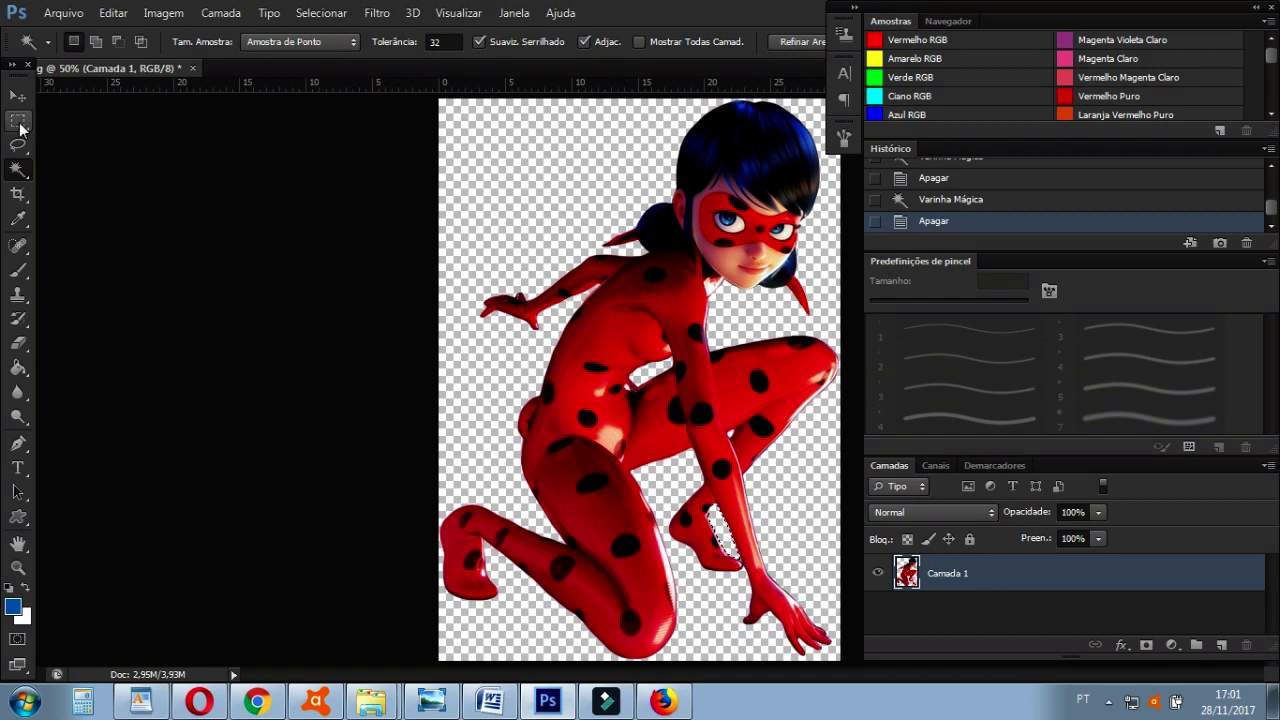
click(20, 125)
click(517, 240)
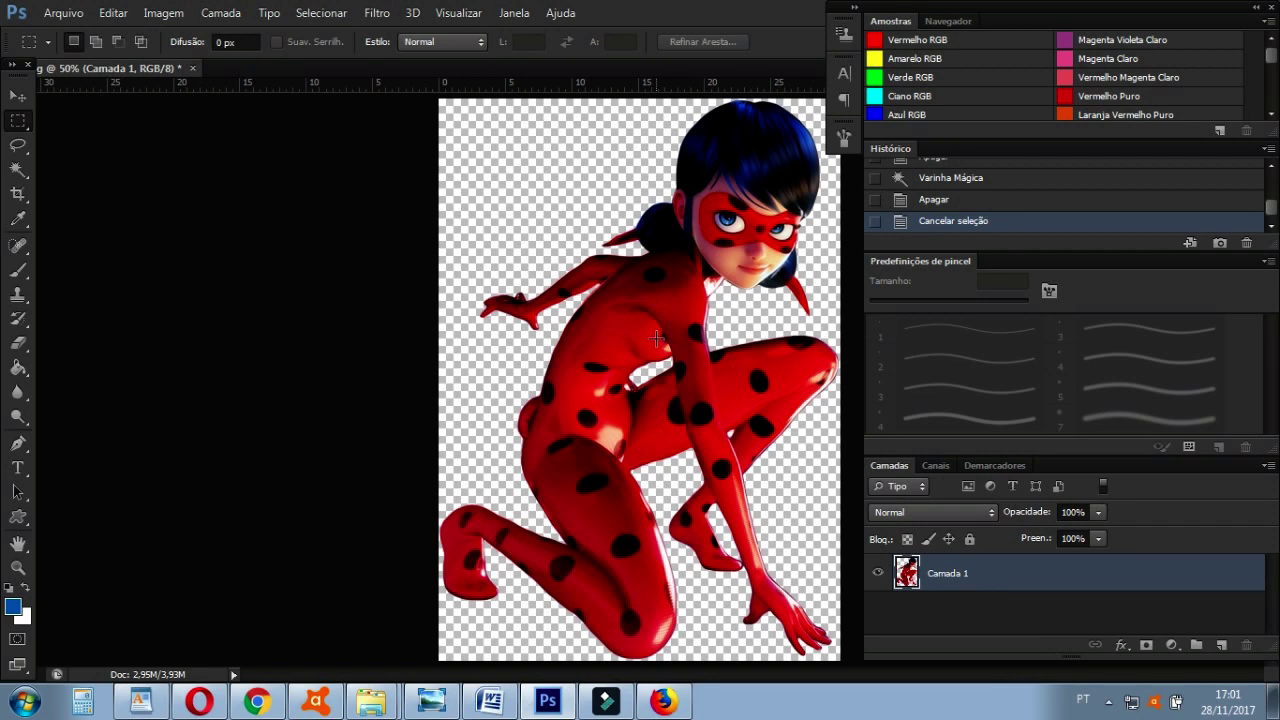
Open the galinha-pintadinha-em-pose-oficial blue hen image.
click(55, 12)
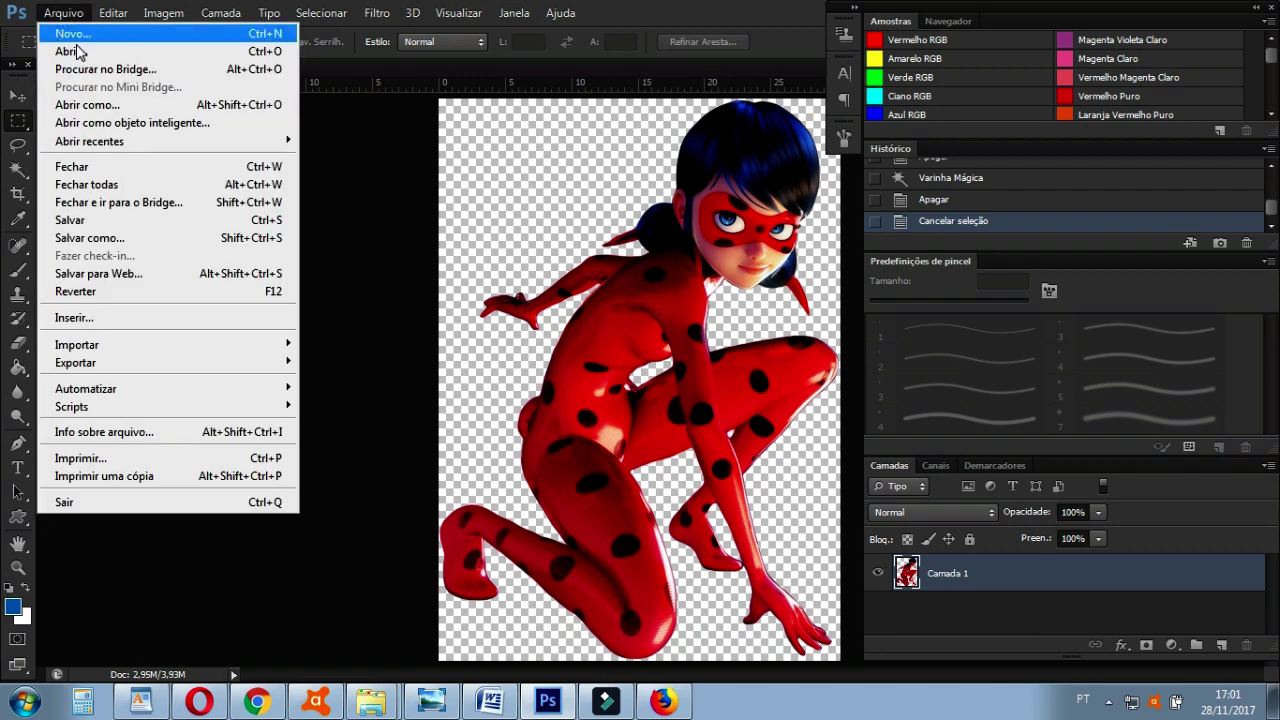
click(65, 49)
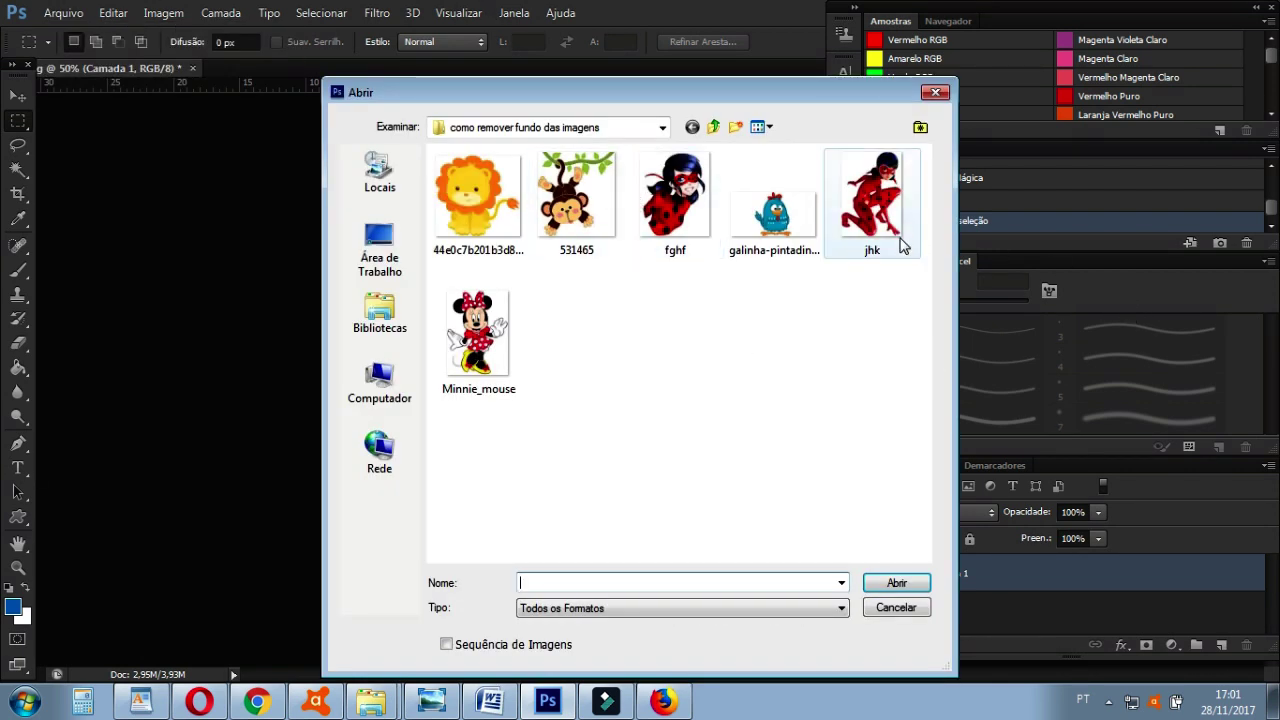
click(808, 220)
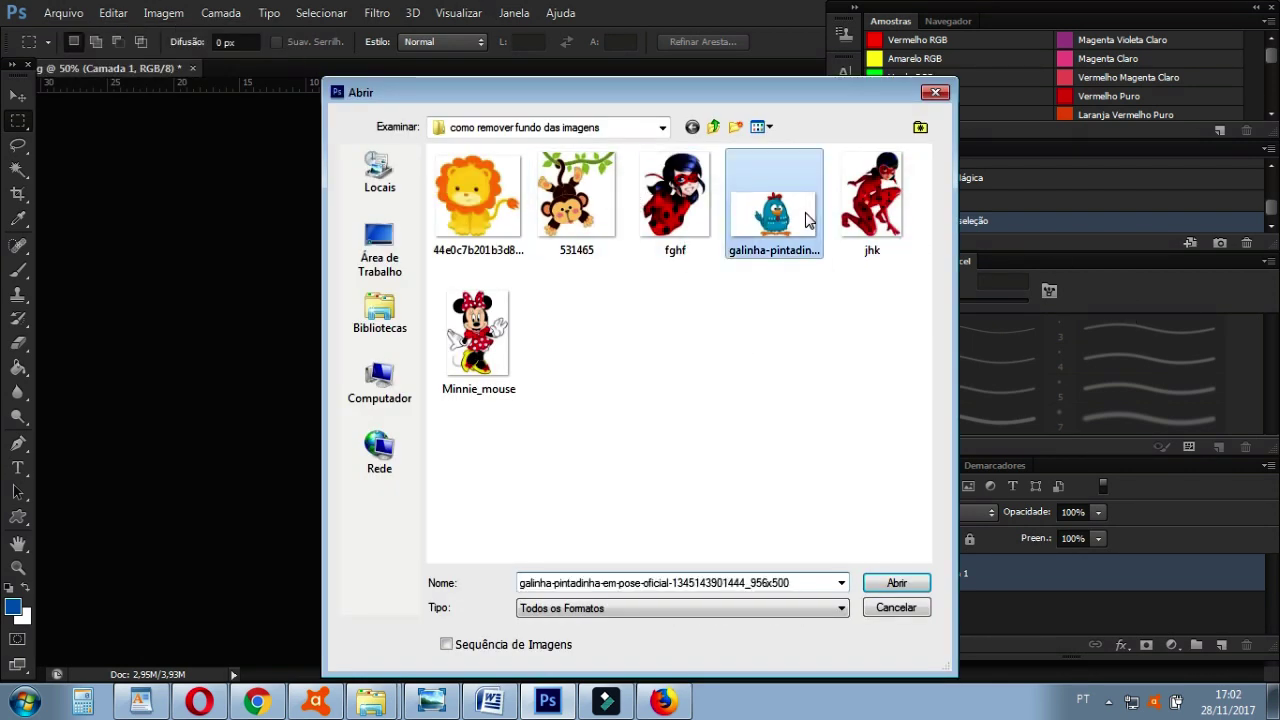
click(896, 583)
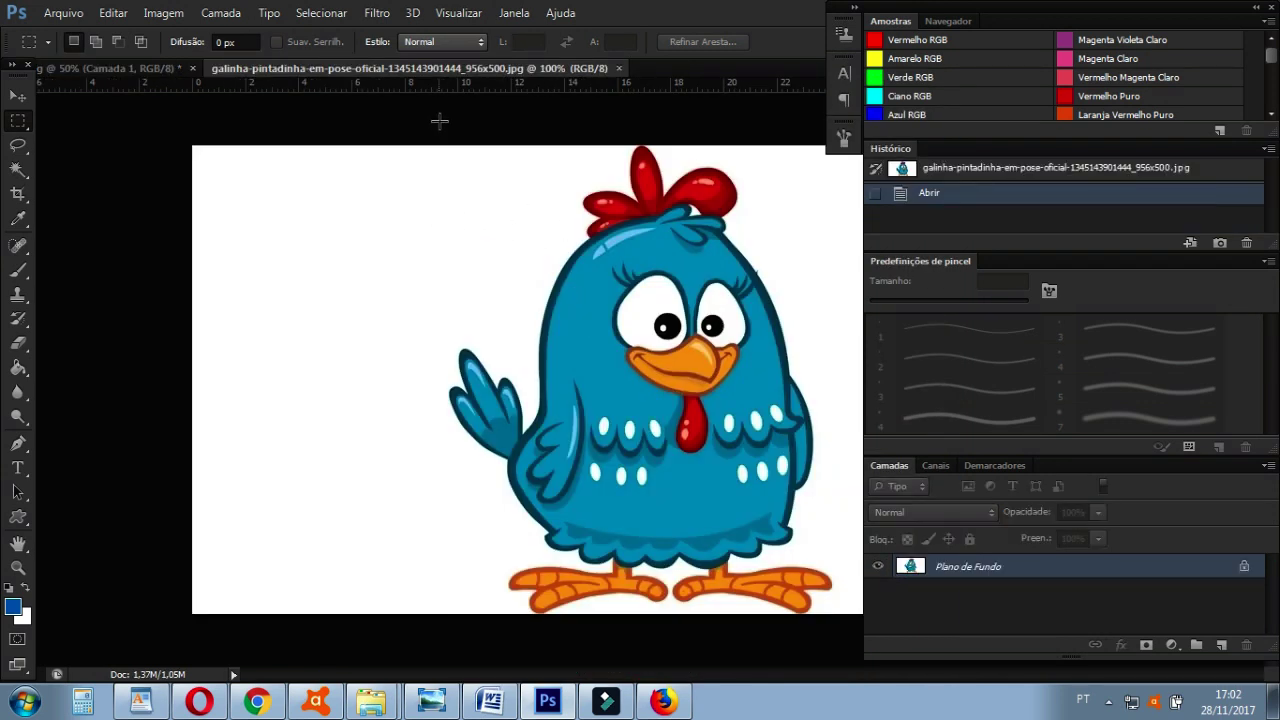
Float the hen document as its own window beside the ladybug.
click(442, 73)
drag(400, 68, 204, 107)
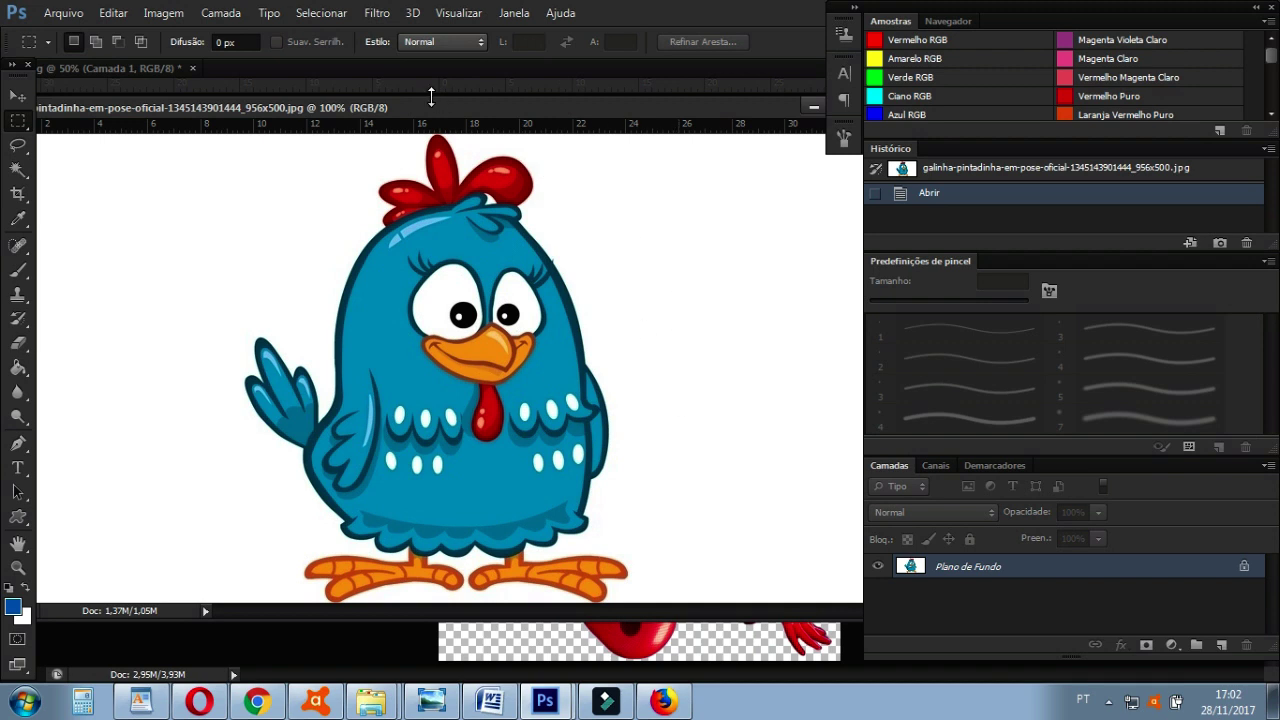
drag(410, 110, 434, 106)
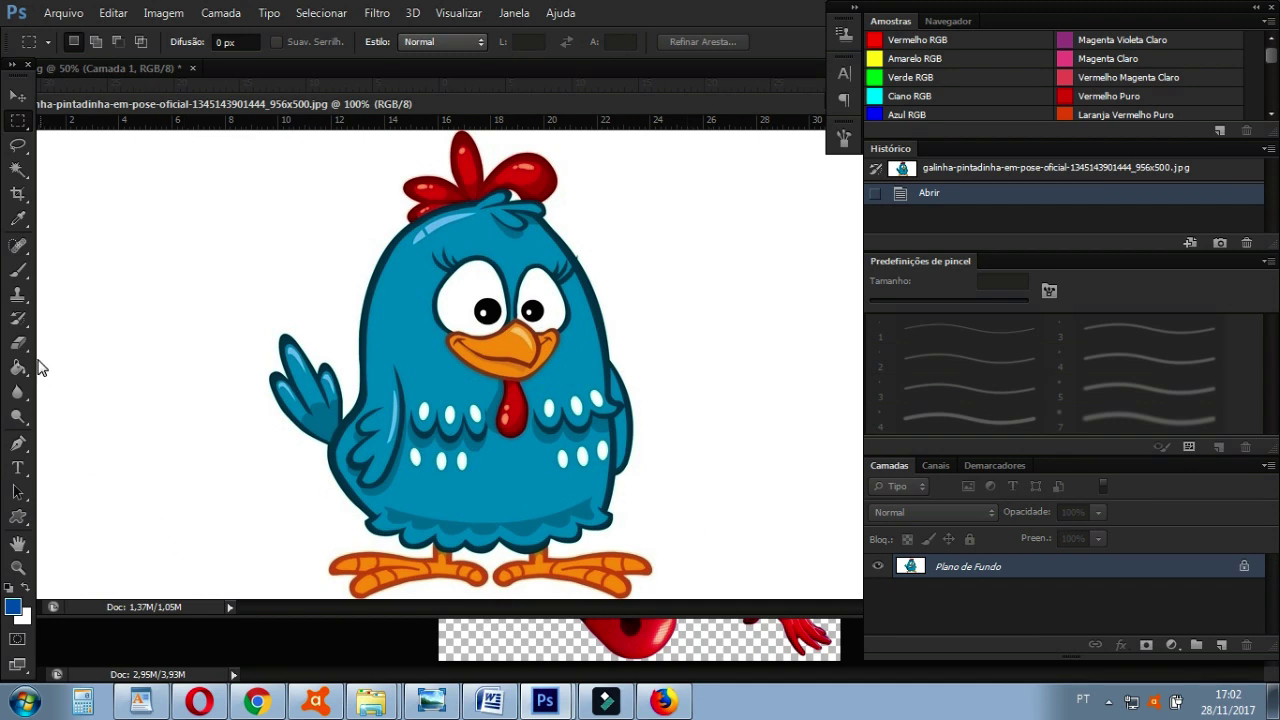
Magic Eraser the white areas right, left and between the legs of the hen.
click(20, 347)
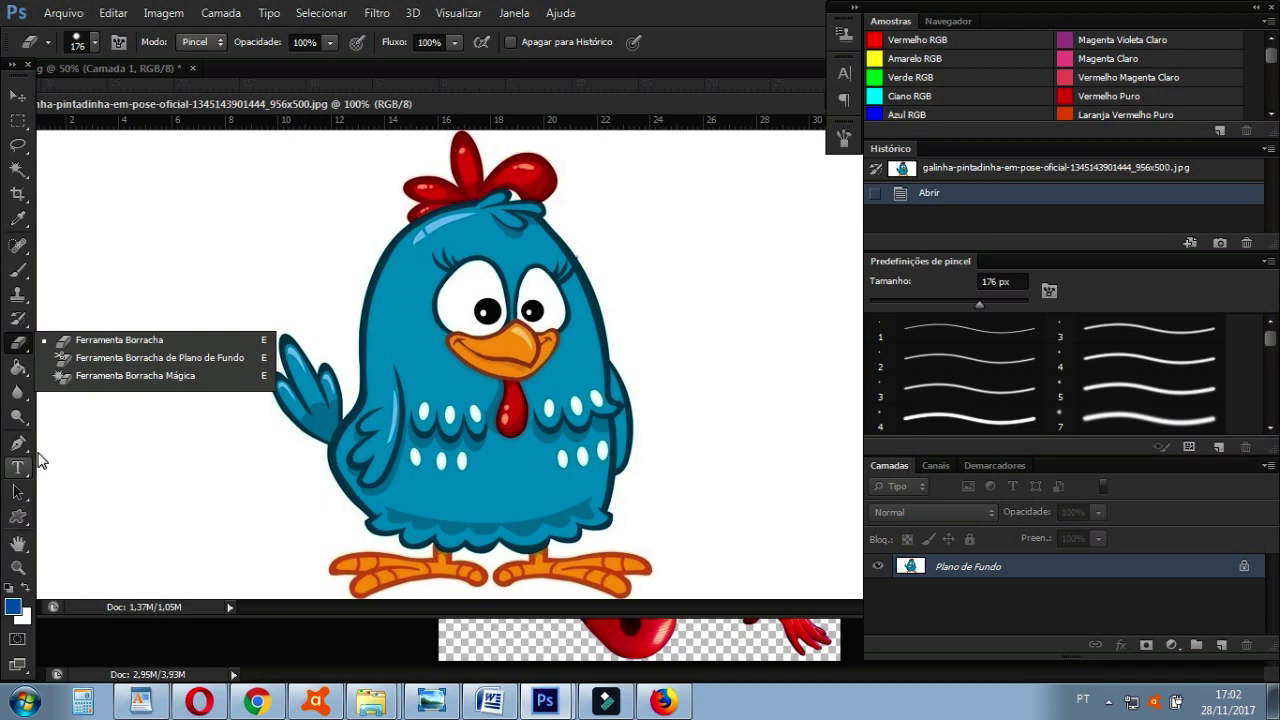
click(133, 376)
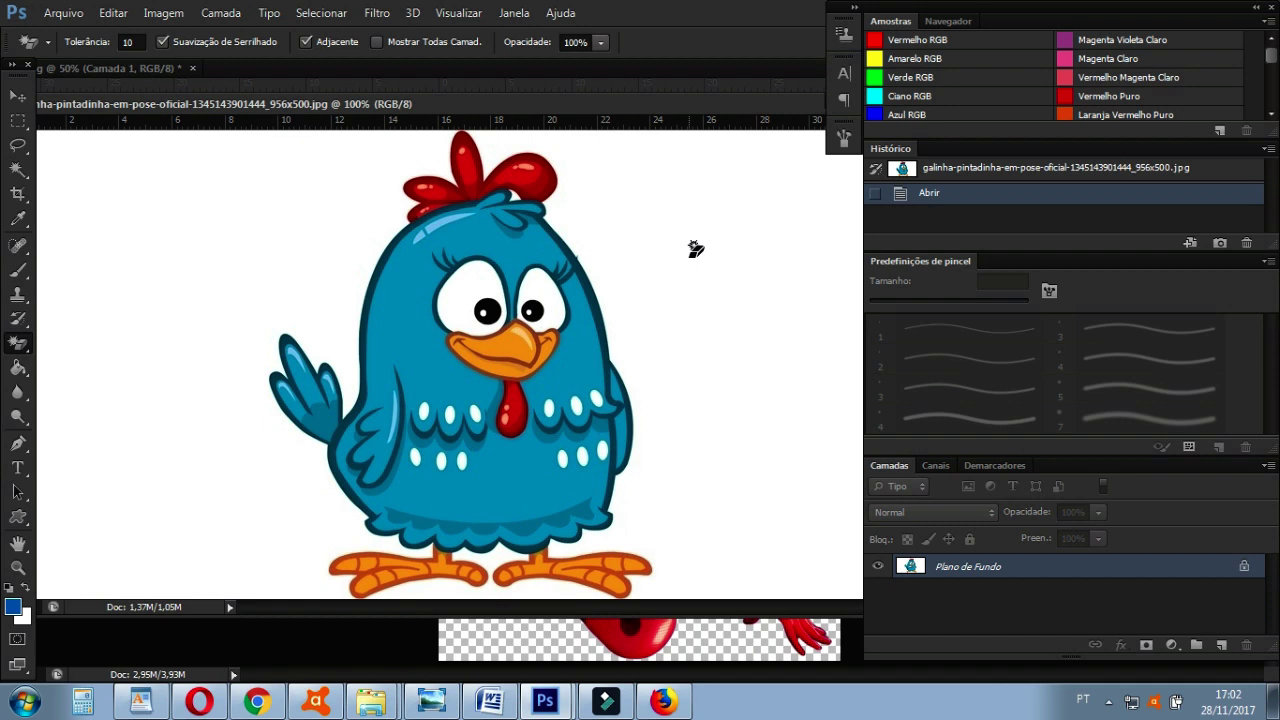
click(694, 248)
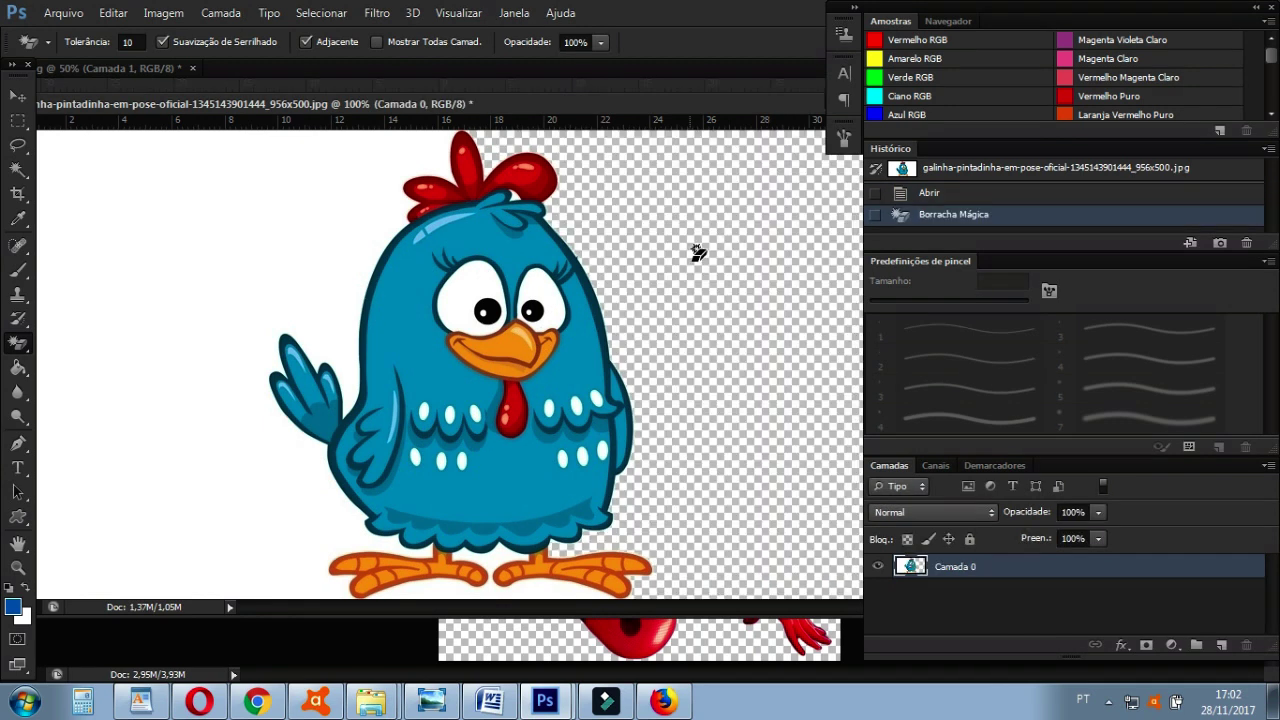
click(112, 402)
click(503, 578)
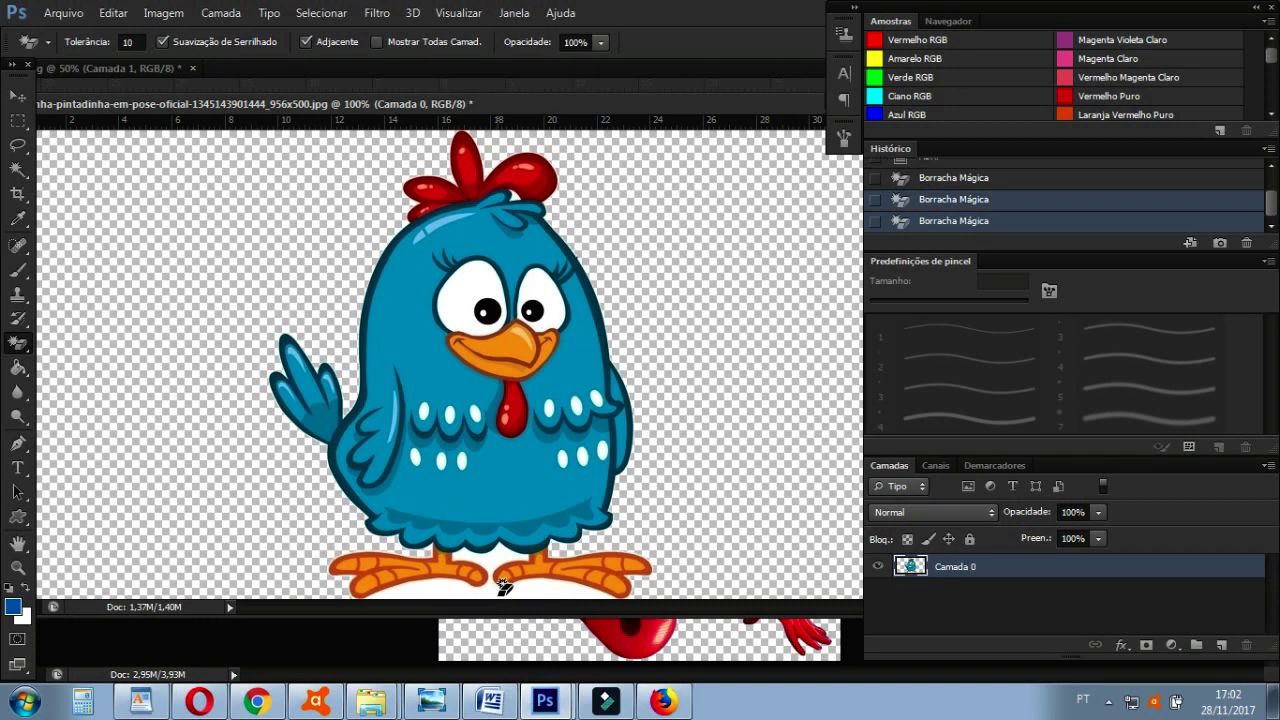